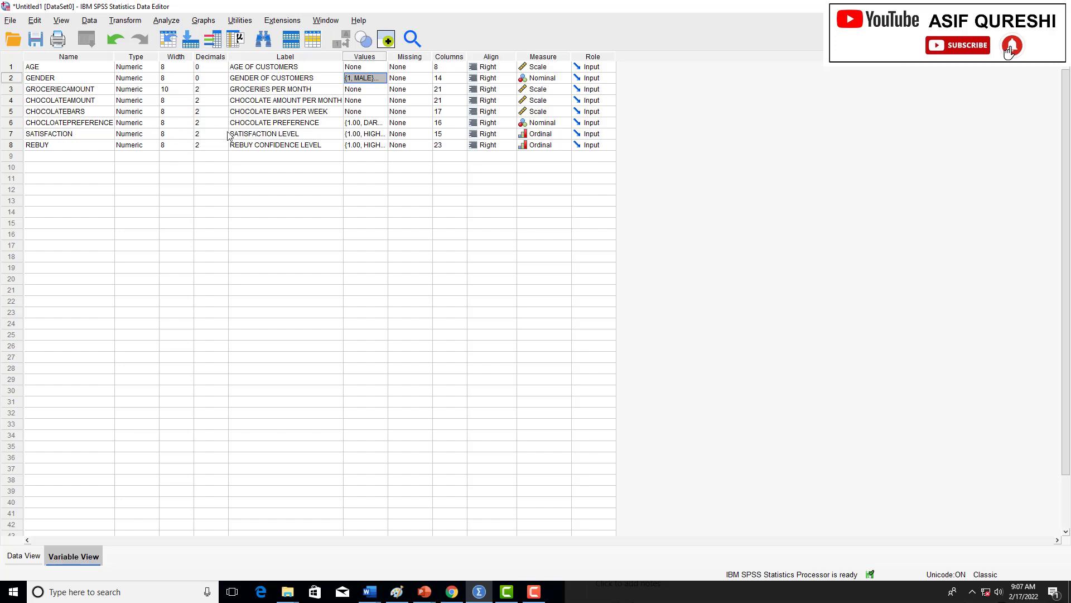
Step: Check the value labels of CHOCLOATEPREFERENCE and enter 3 as the first case's chocolate preference in the data
{"action": "left_click", "coordinate": [378, 124]}
{"action": "left_click", "coordinate": [385, 124]}
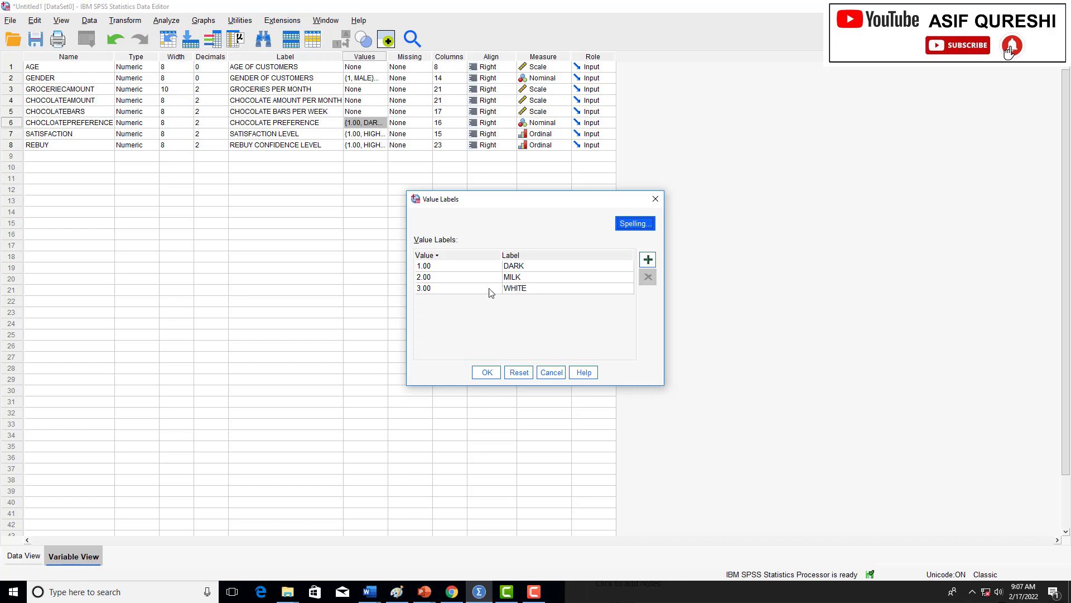
{"action": "left_click", "coordinate": [487, 372]}
{"action": "left_click", "coordinate": [24, 555]}
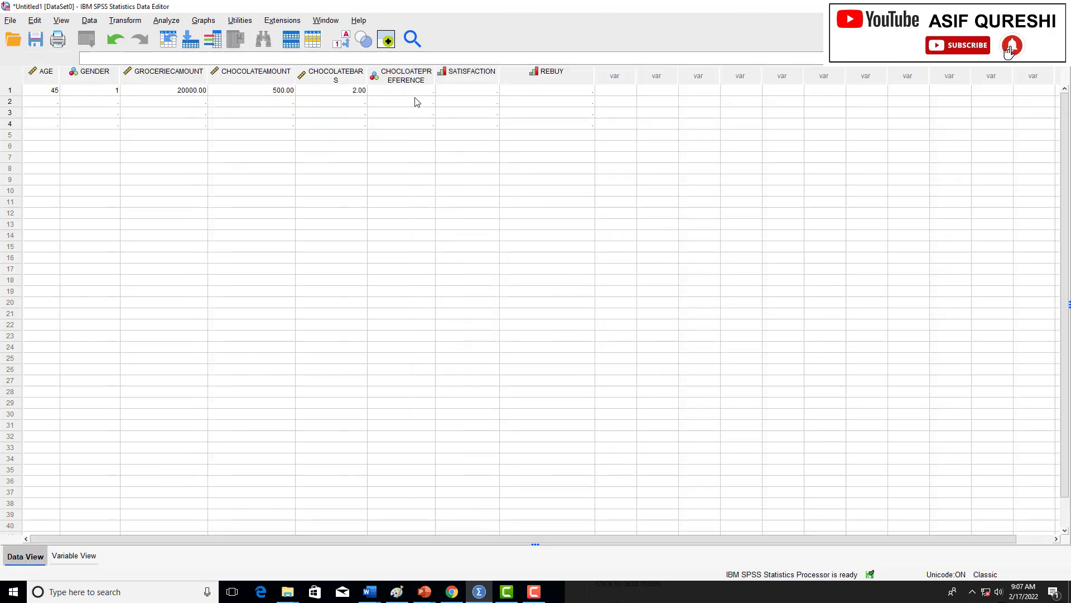
{"action": "left_click", "coordinate": [406, 92]}
{"action": "type", "text": "3"}
{"action": "key", "text": "Return"}
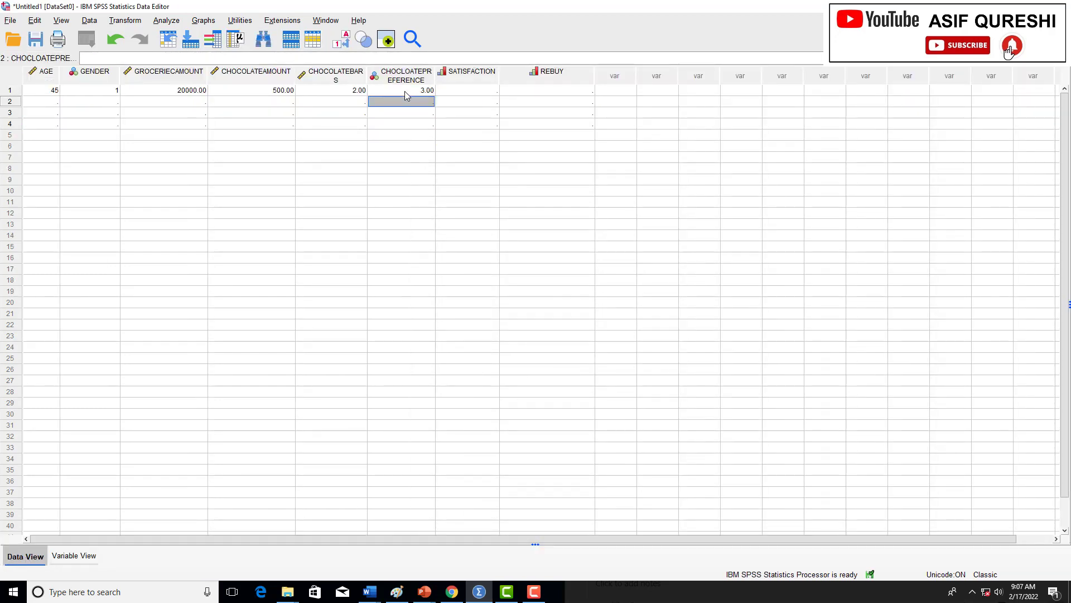
Step: Enter 1 for both SATISFACTION and REBUY in the first case
{"action": "left_click", "coordinate": [463, 91]}
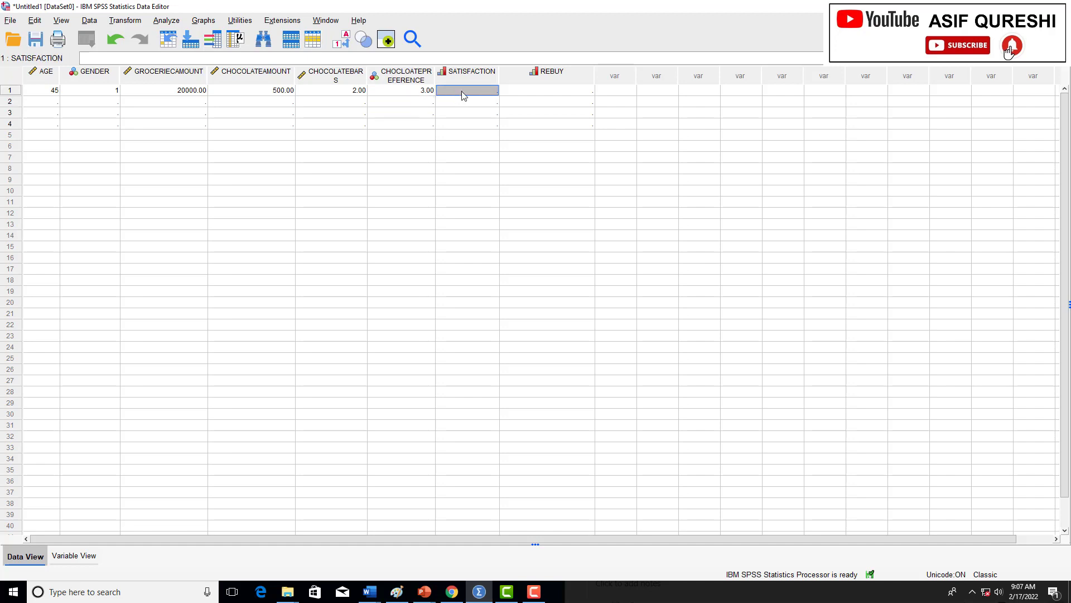
{"action": "type", "text": "1"}
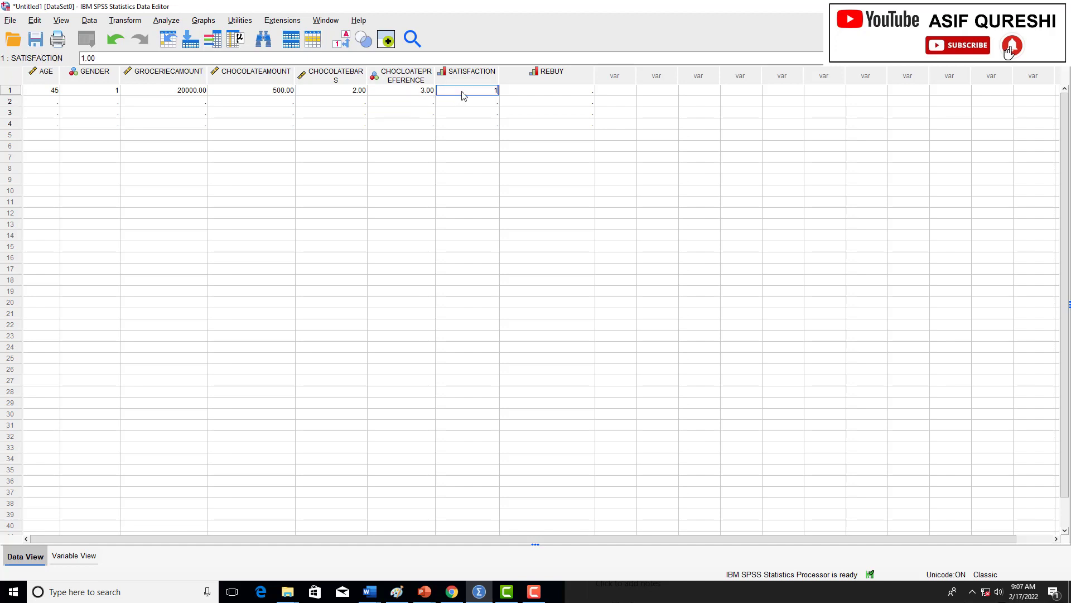
{"action": "key", "text": "Return"}
{"action": "left_click", "coordinate": [526, 96]}
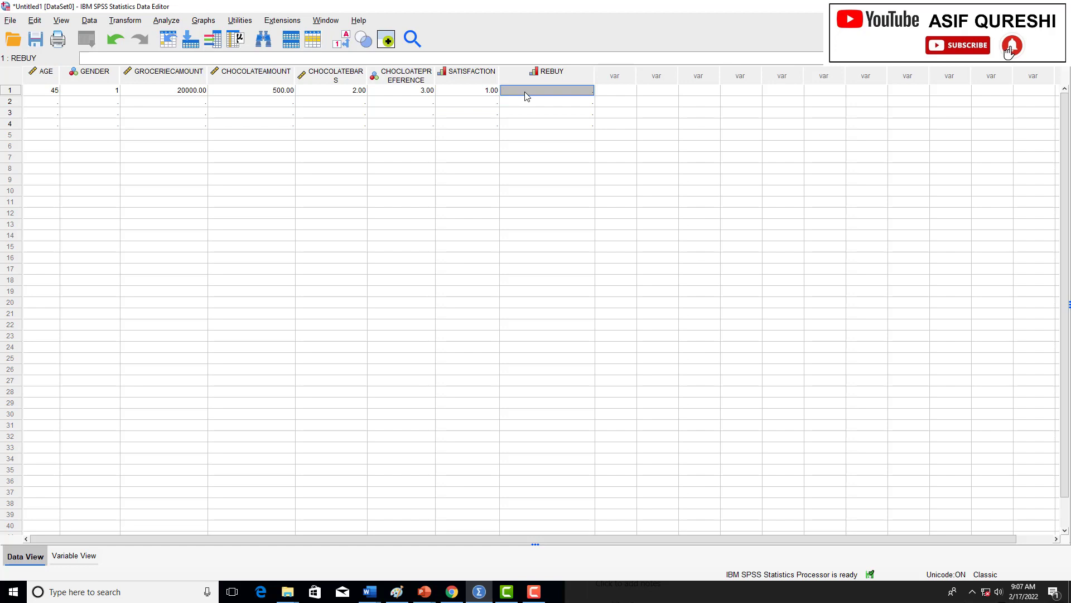
{"action": "type", "text": "1"}
{"action": "key", "text": "Return"}
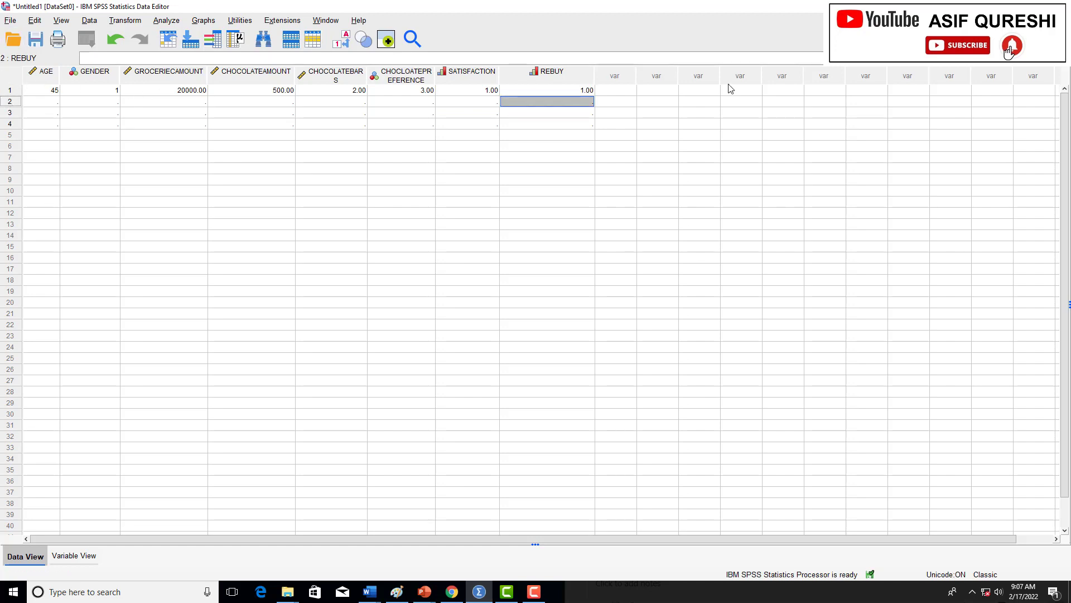
Step: Consult the SPSSDAY3 survey in PowerPoint, return to SPSS, and enter age 55 and gender 2 for the second case
{"action": "mouse_move", "coordinate": [424, 592]}
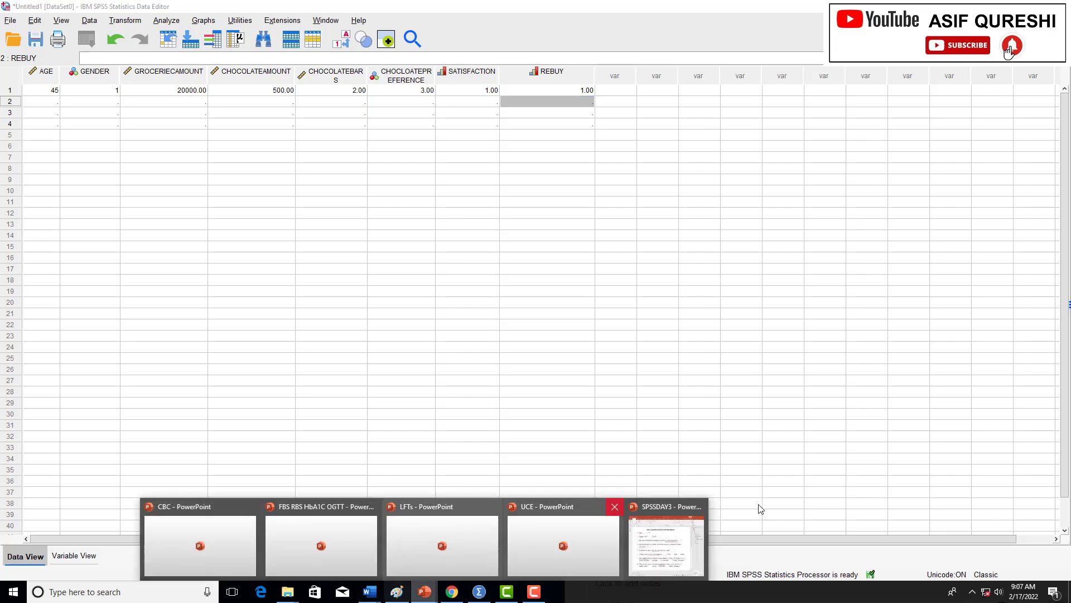
{"action": "left_click", "coordinate": [667, 544]}
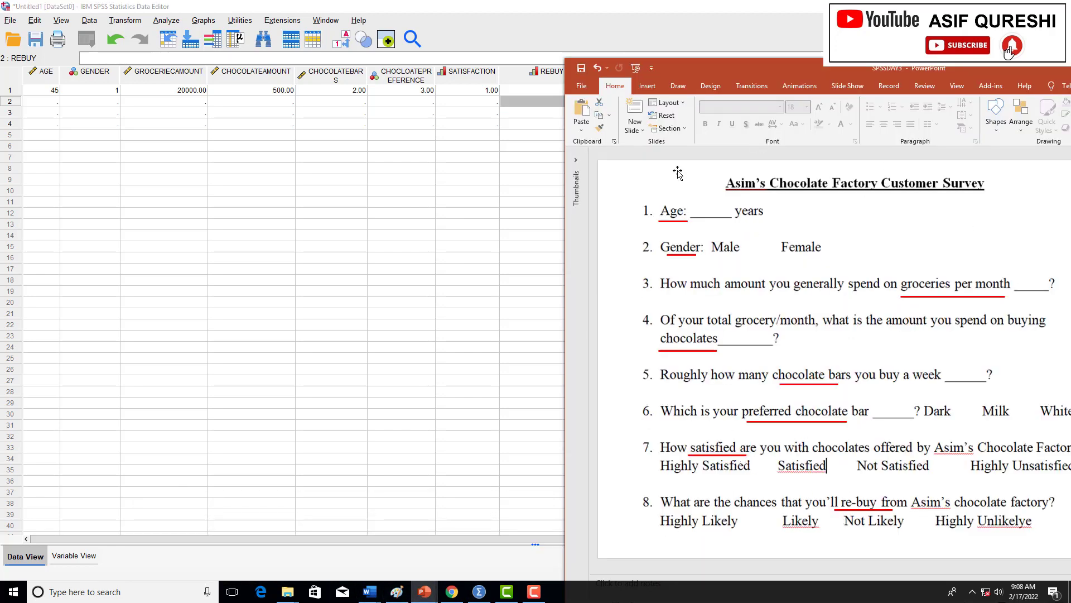
{"action": "left_click", "coordinate": [33, 107]}
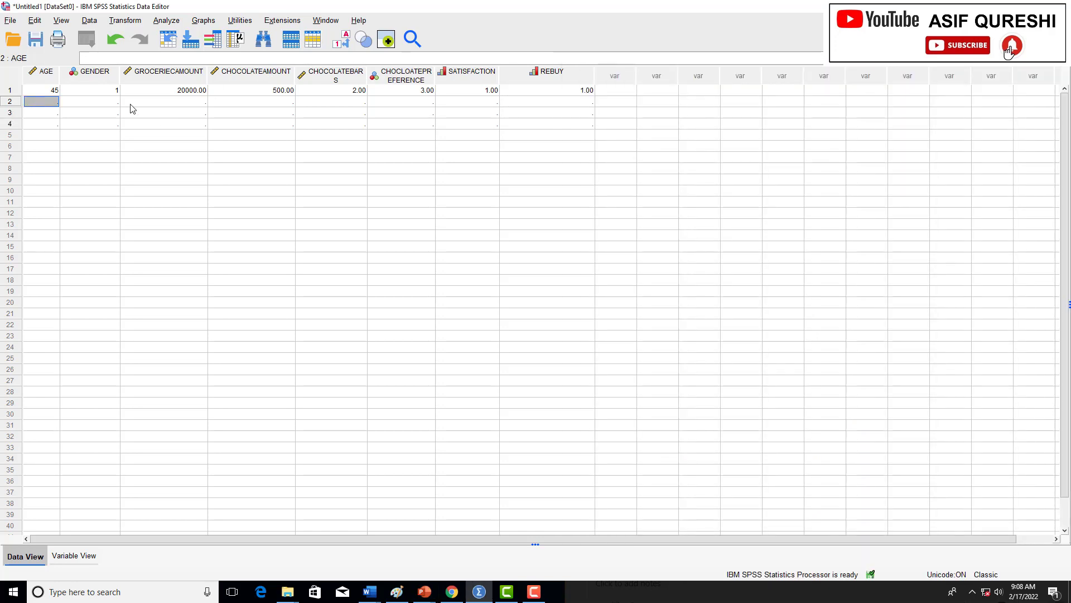
{"action": "type", "text": "55"}
{"action": "key", "text": "Tab"}
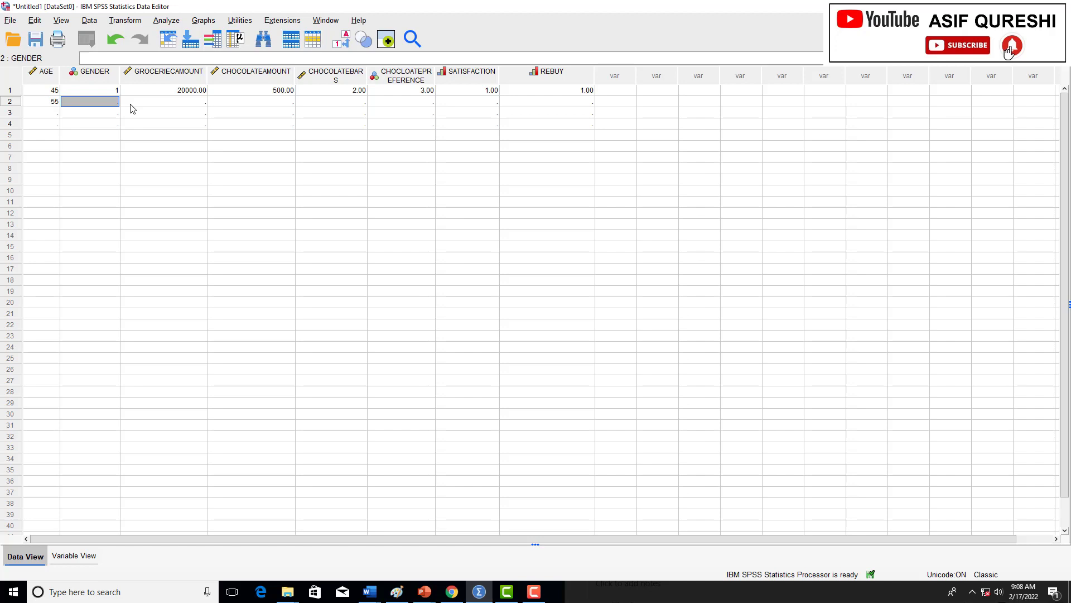
{"action": "type", "text": "2"}
{"action": "key", "text": "Tab"}
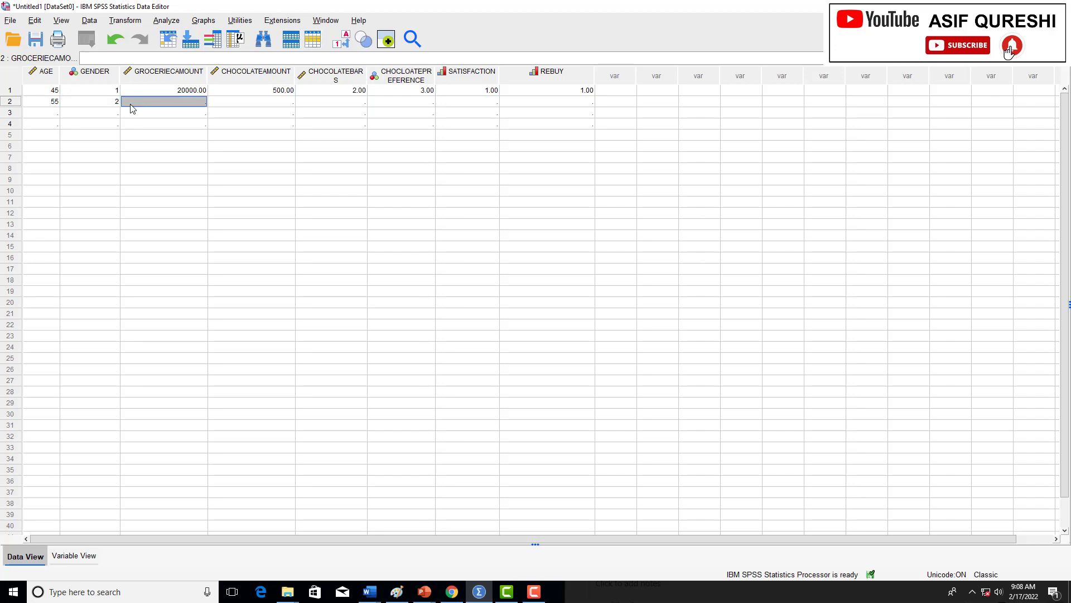
Step: For the second case, enter 25000 as grocery amount, 1000 as chocolate amount and 5 as chocolate bars
{"action": "type", "text": "25000"}
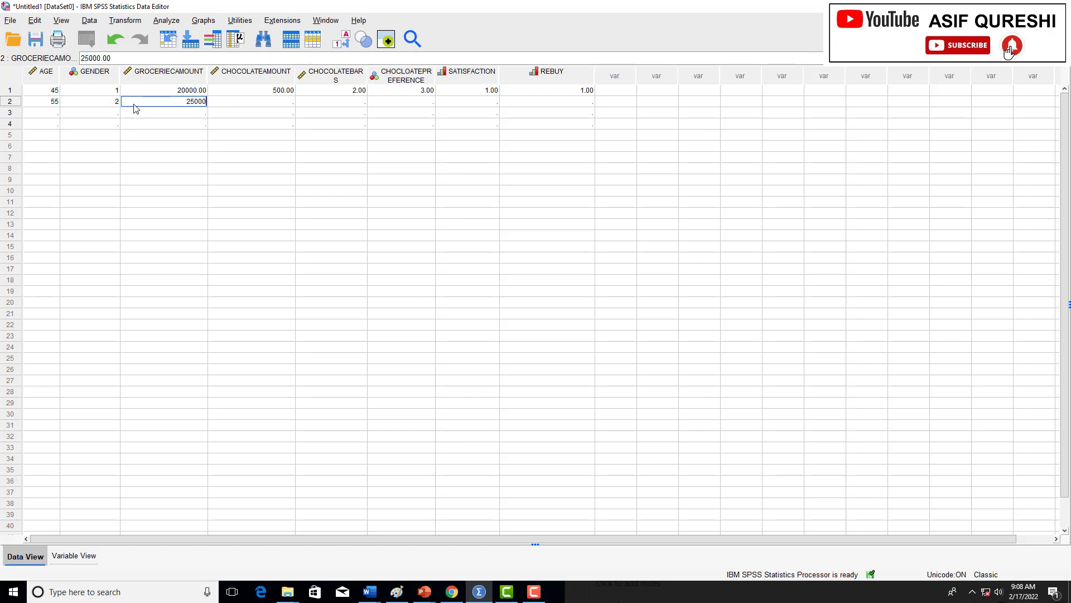
{"action": "key", "text": "Tab"}
{"action": "type", "text": "100"}
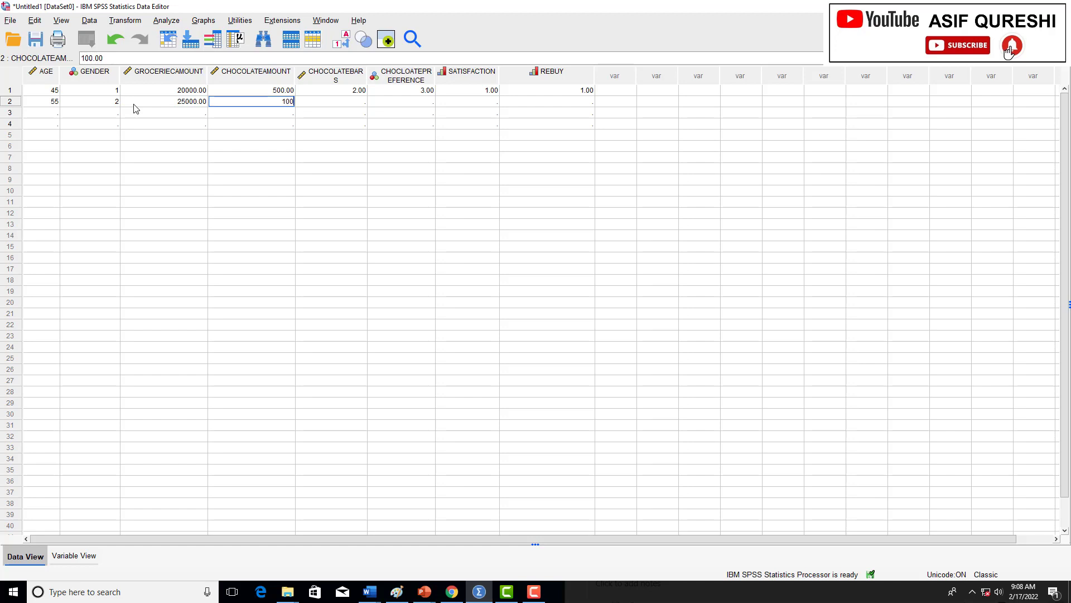
{"action": "key", "text": "Tab"}
{"action": "type", "text": "5"}
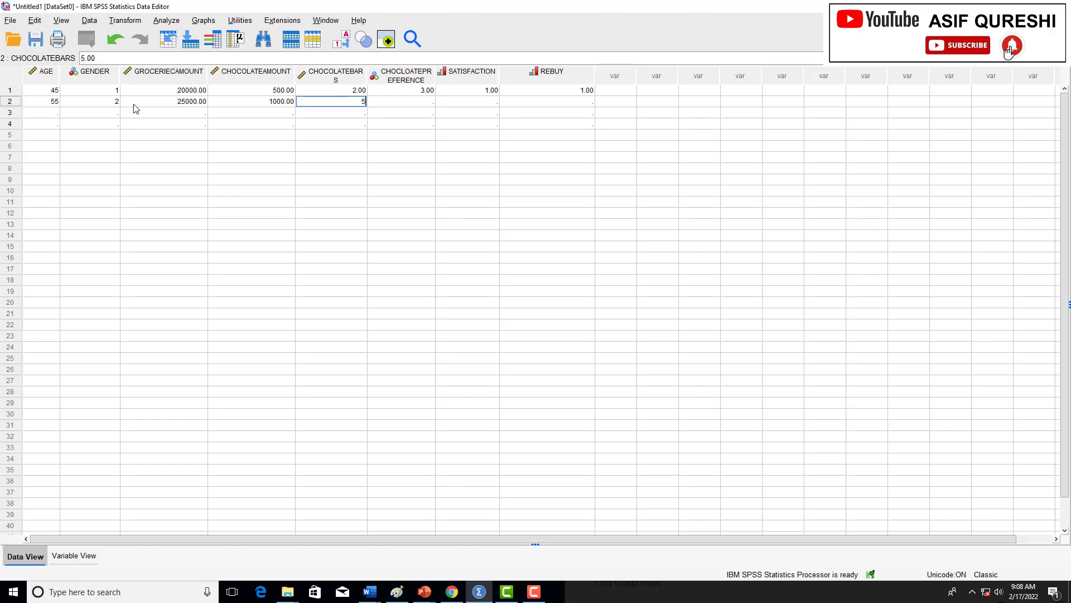
{"action": "key", "text": "Tab"}
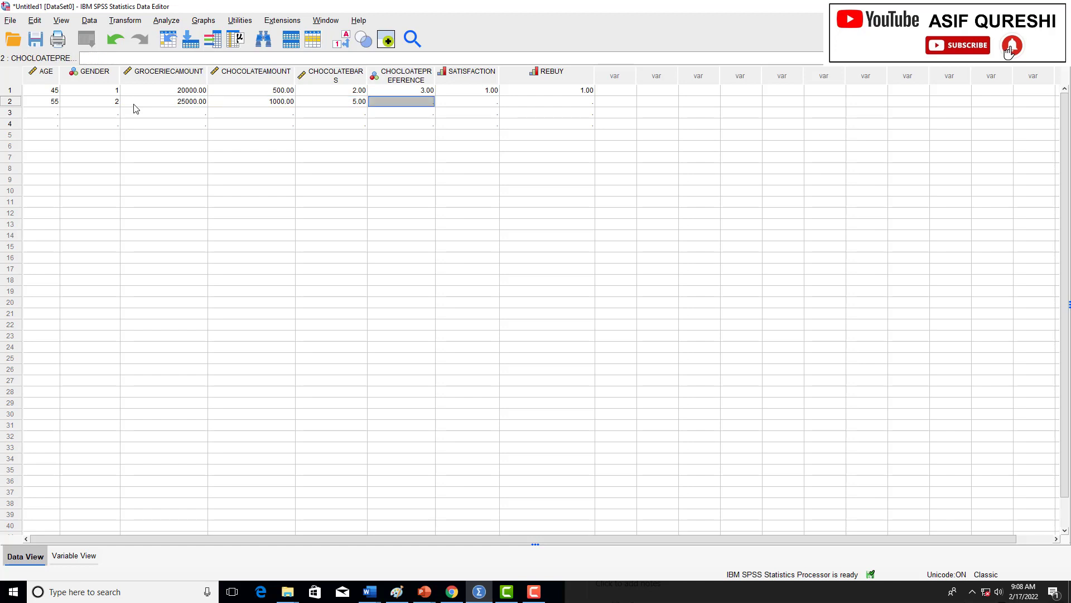
Step: Complete the second case with chocolate preference 2, satisfaction 1 and rebuy 1
{"action": "type", "text": "2"}
{"action": "key", "text": "Tab"}
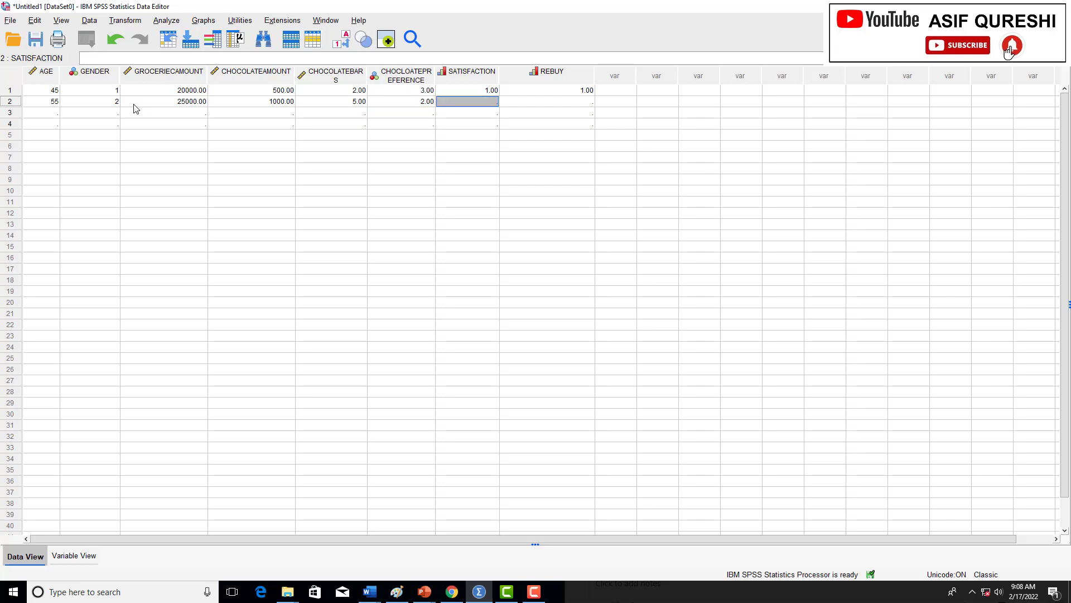
{"action": "type", "text": "1"}
{"action": "key", "text": "Tab"}
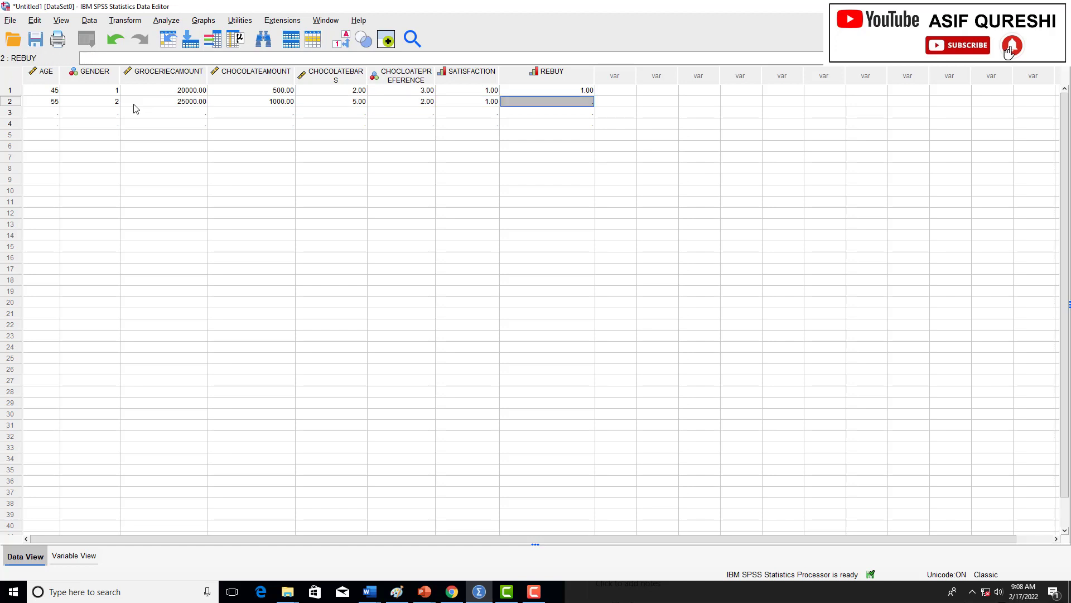
{"action": "type", "text": "1"}
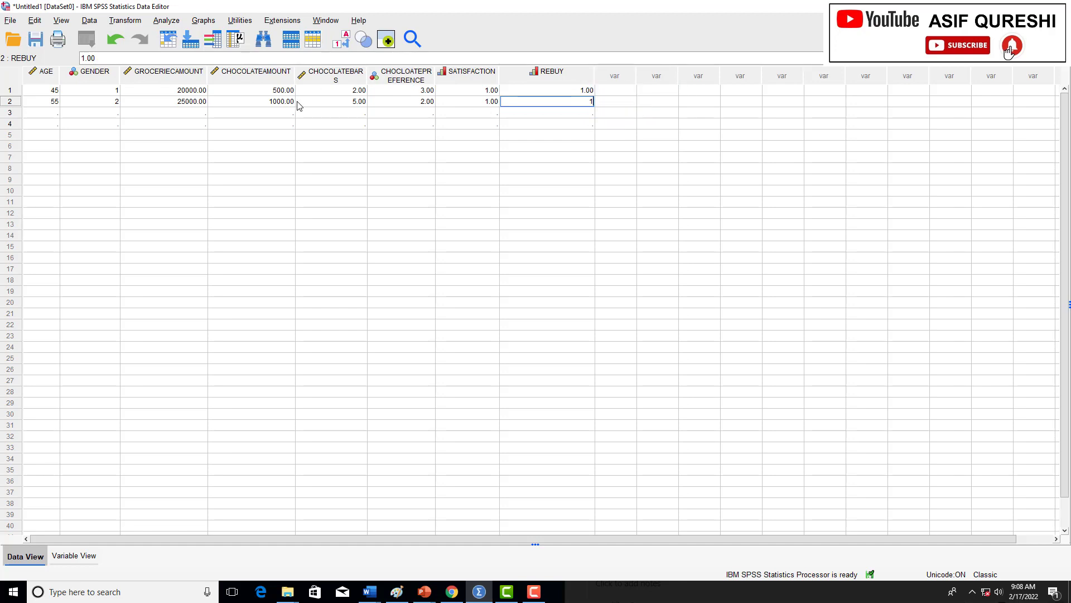
Step: Compare the two cases with value labels displayed and with numeric codes displayed
{"action": "left_click", "coordinate": [342, 42]}
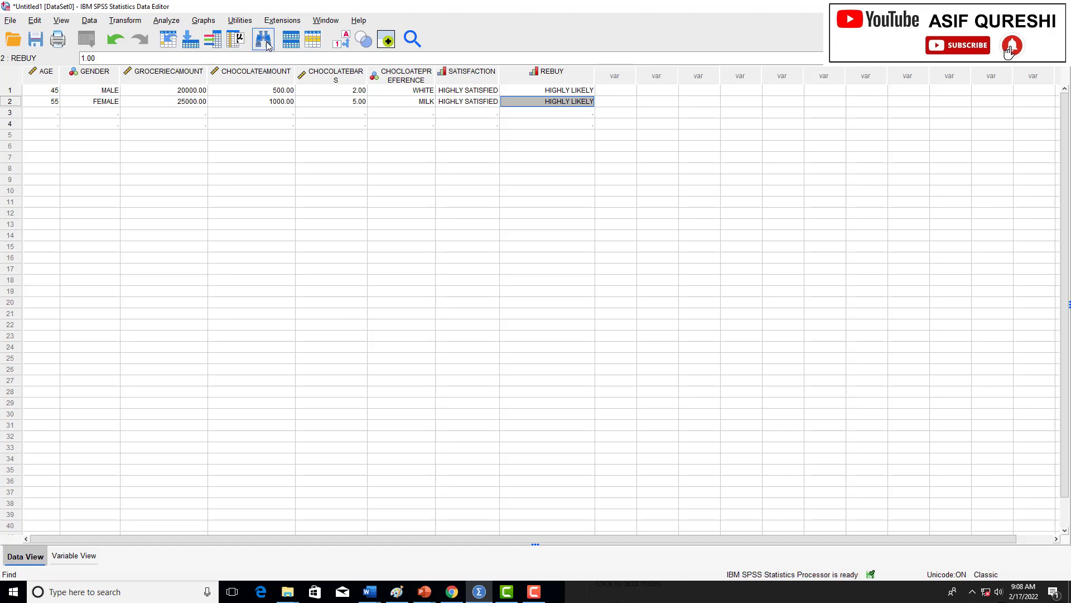
{"action": "left_click", "coordinate": [314, 39]}
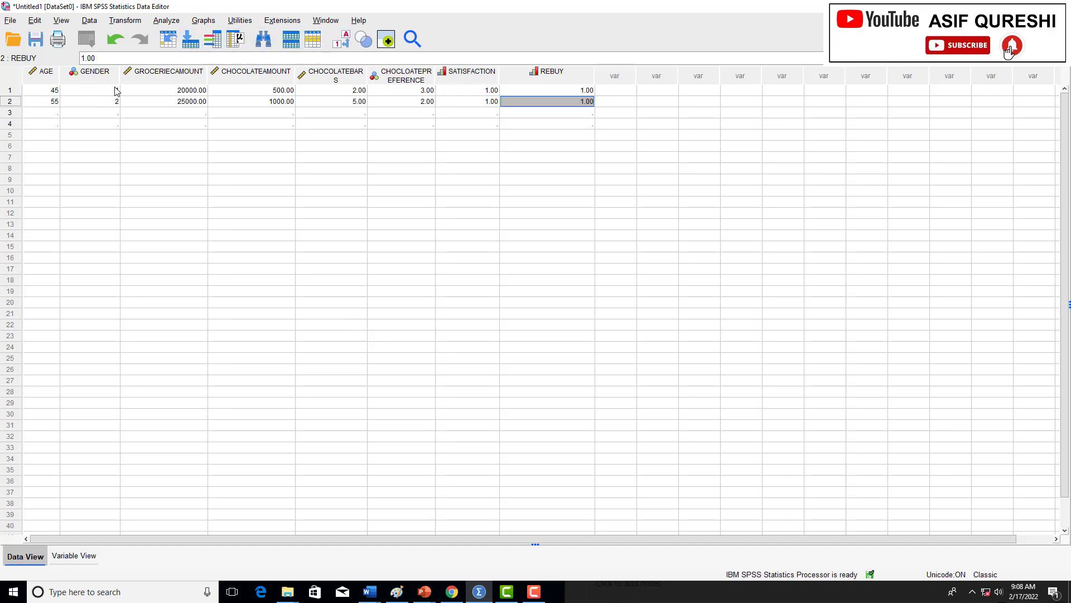
{"action": "left_click", "coordinate": [342, 42]}
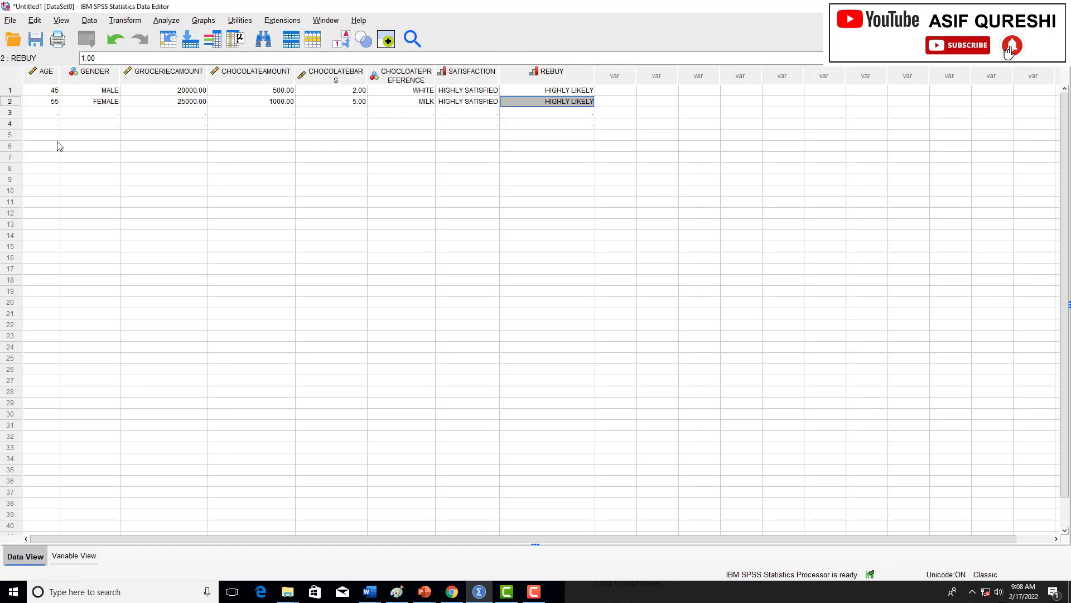
{"action": "left_click", "coordinate": [341, 40]}
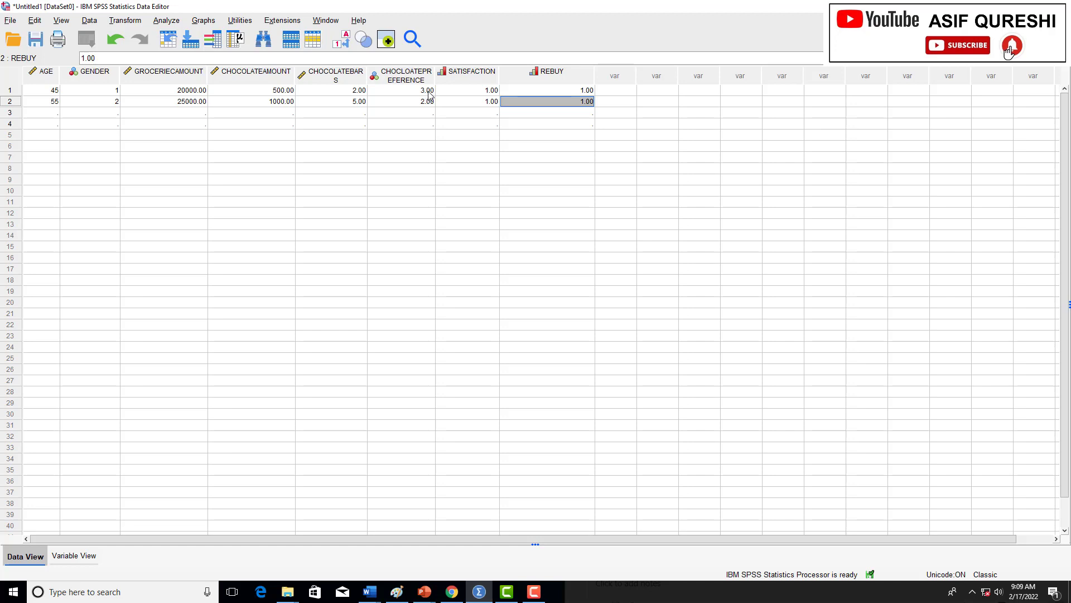
{"action": "left_click", "coordinate": [341, 39]}
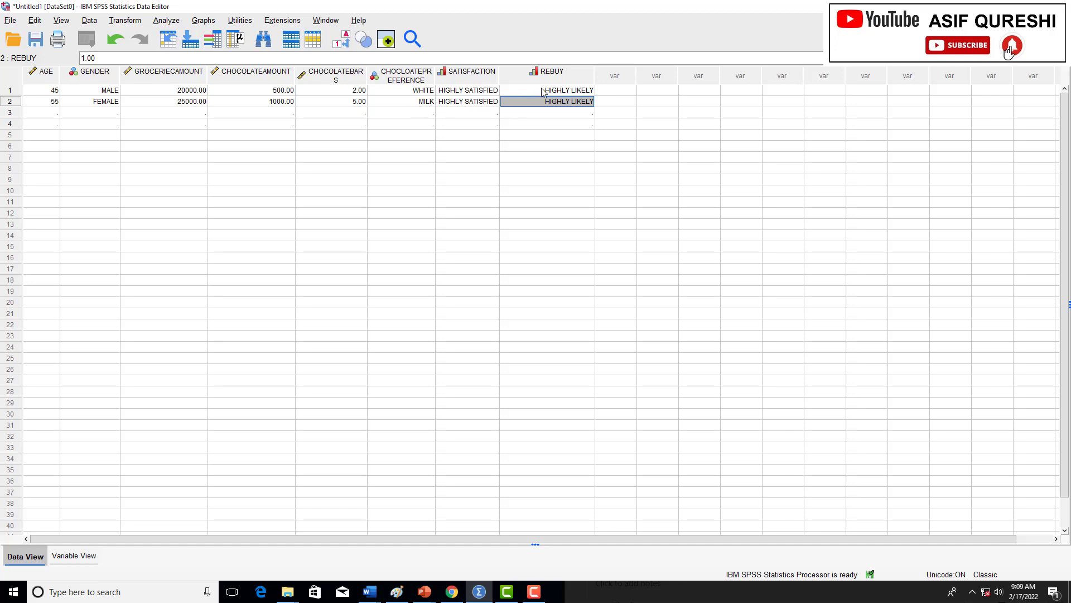
{"action": "left_click", "coordinate": [341, 41]}
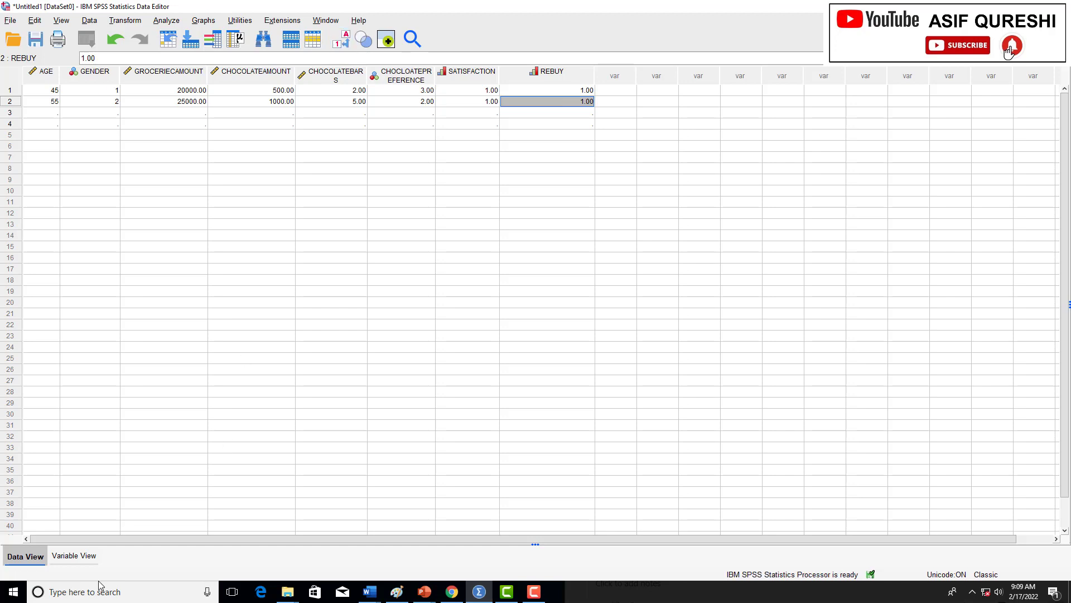
Step: Check the value labels defined for the GENDER variable against the codes entered in the data
{"action": "left_click", "coordinate": [96, 90]}
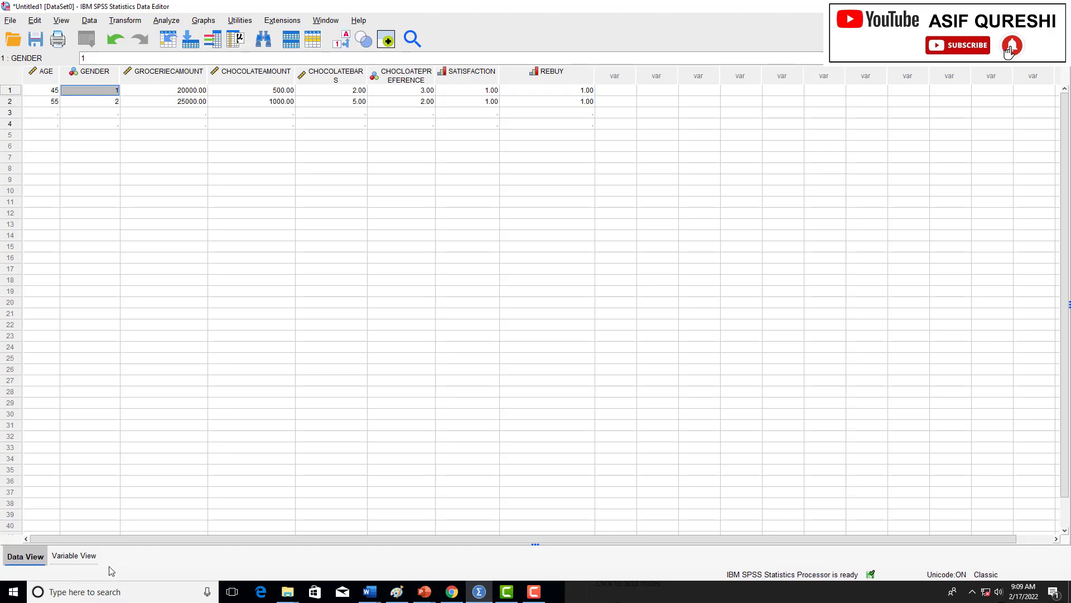
{"action": "left_click", "coordinate": [74, 555]}
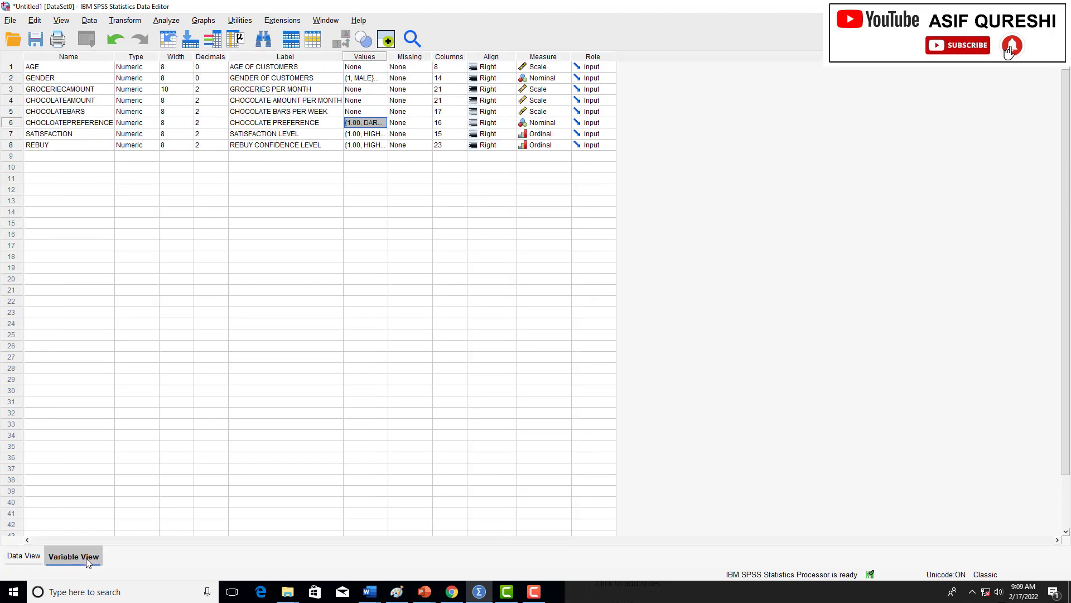
{"action": "left_click", "coordinate": [363, 78]}
{"action": "left_click", "coordinate": [383, 78]}
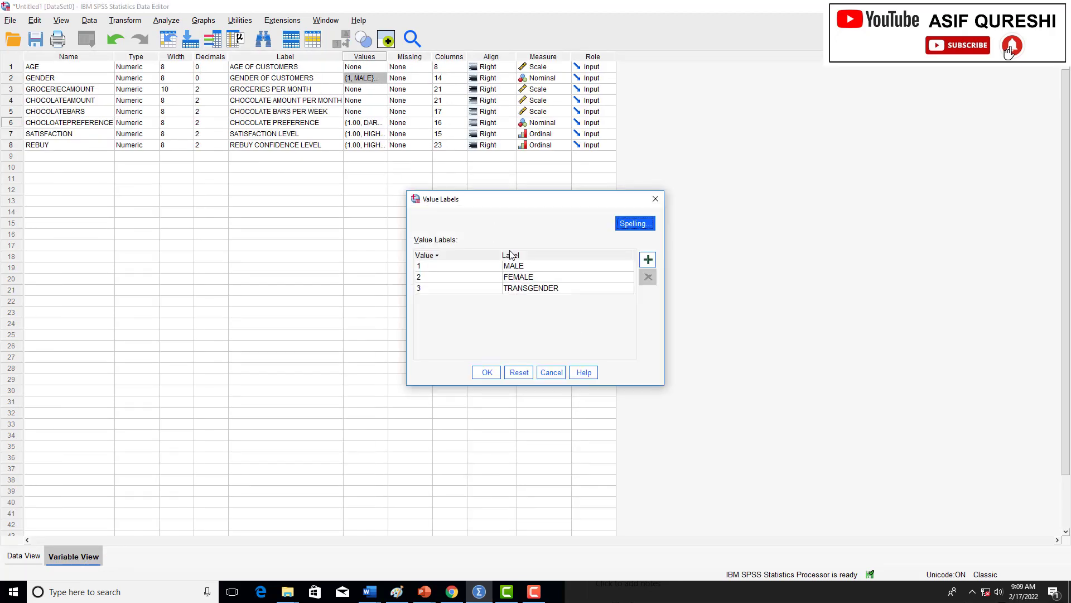
{"action": "left_click", "coordinate": [487, 372]}
{"action": "left_click", "coordinate": [28, 556]}
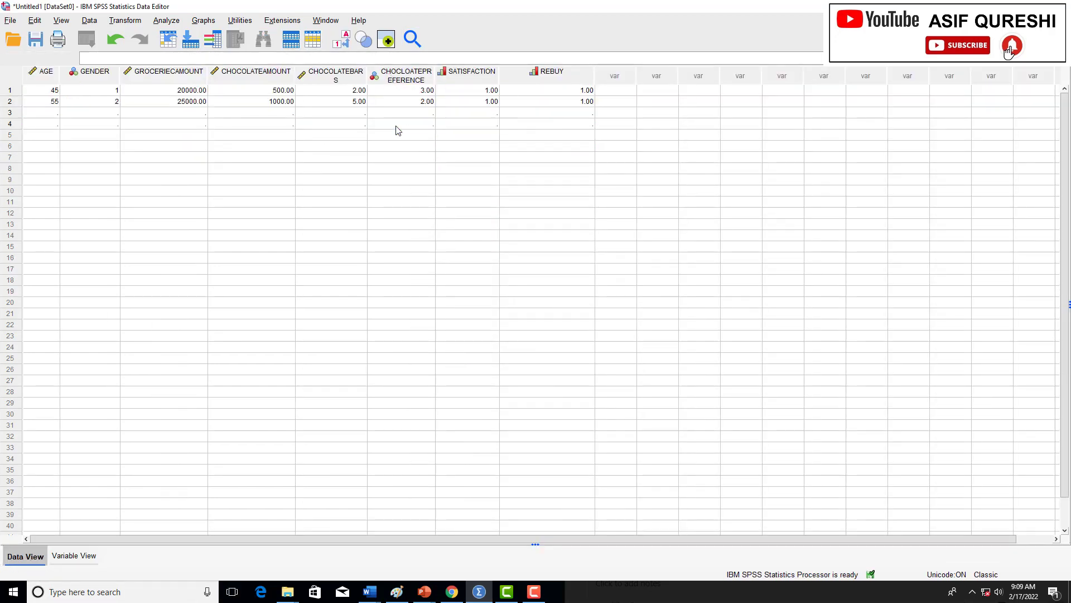
Step: Display value labels in the data and widen the CHOCOLATEBARS and CHOCLOATEPREFERENCE columns so their headers fit on one line
{"action": "left_click", "coordinate": [343, 48]}
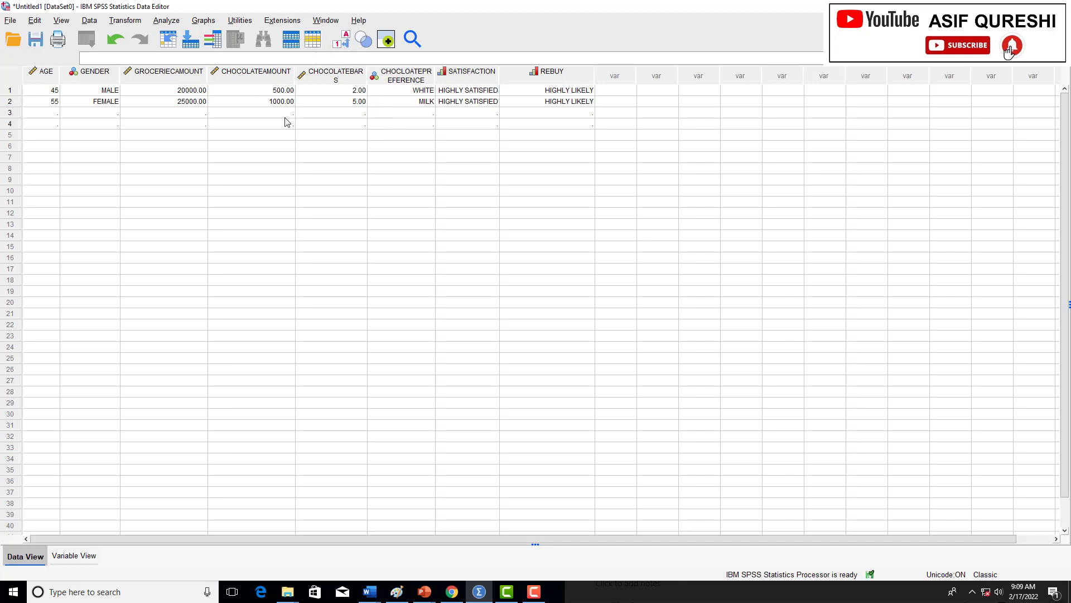
{"action": "double_click", "coordinate": [367, 72]}
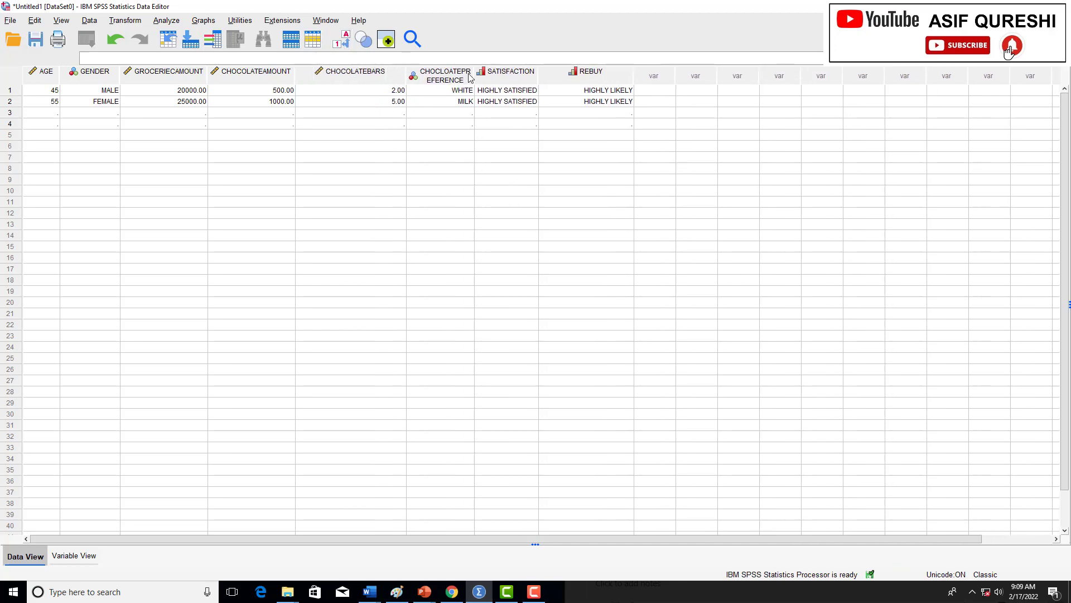
{"action": "left_click_drag", "start_coordinate": [475, 71], "coordinate": [514, 72]}
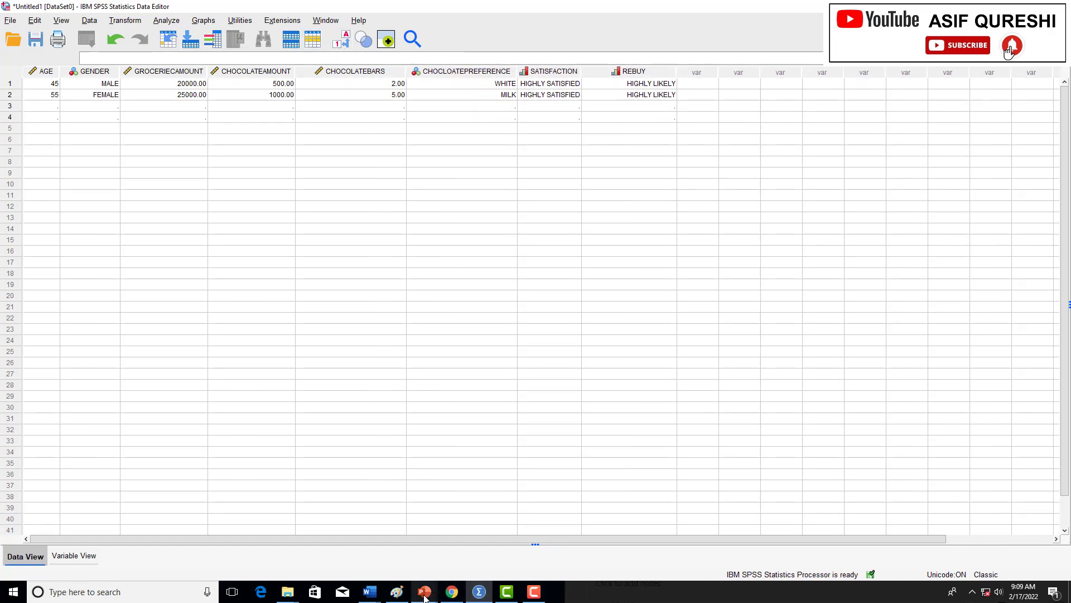
Step: Review the SPSSDAY3 survey questions in PowerPoint alongside the entered cases and the variable definitions in SPSS
{"action": "mouse_move", "coordinate": [424, 596]}
{"action": "left_click", "coordinate": [661, 530]}
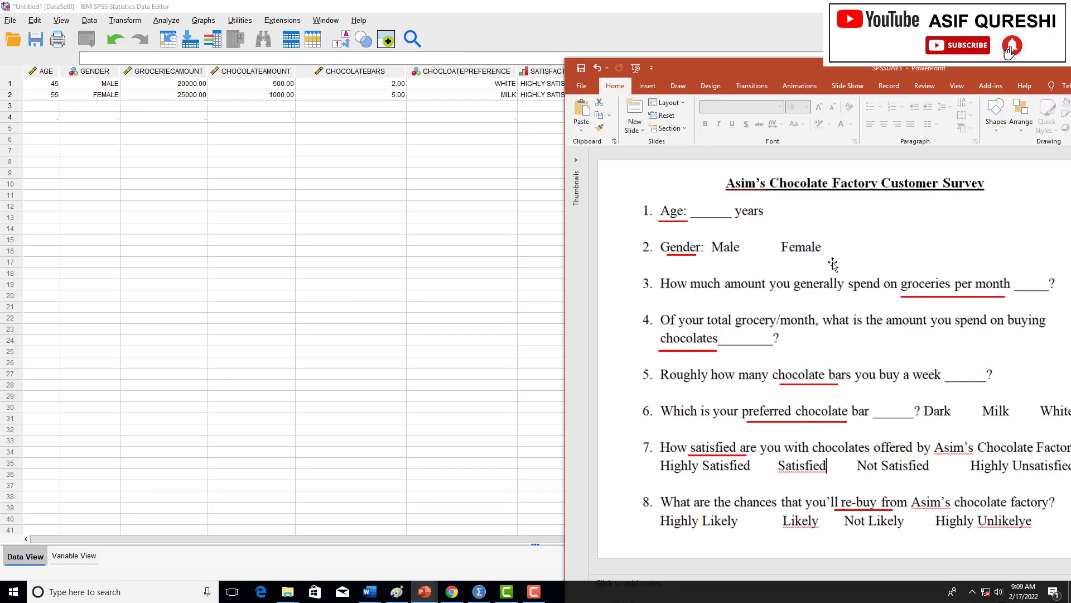
{"action": "left_click", "coordinate": [96, 559]}
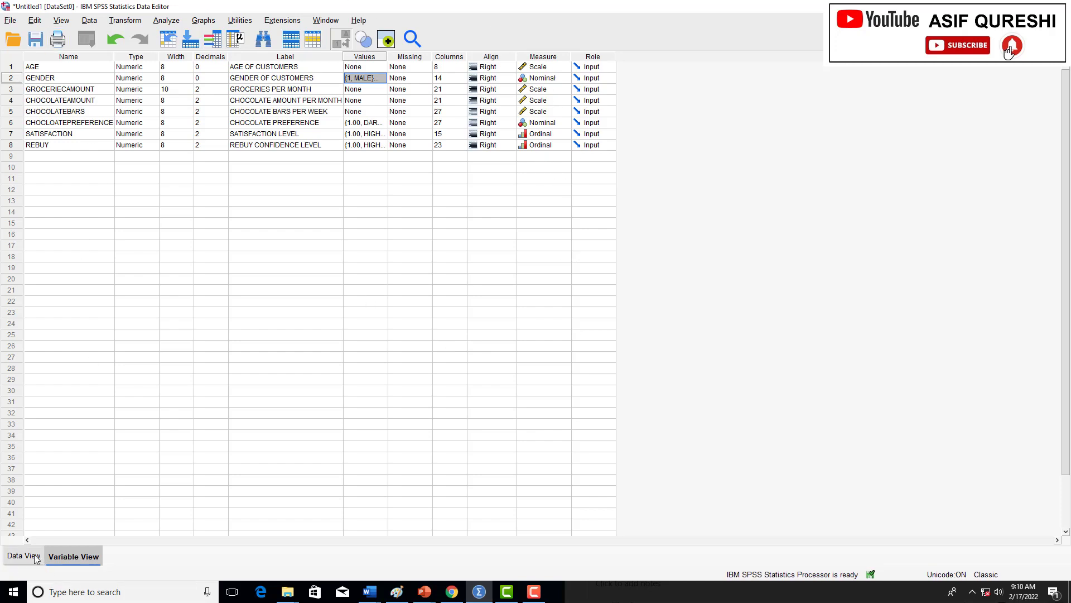
{"action": "key", "text": "ctrl+t"}
{"action": "mouse_move", "coordinate": [533, 596]}
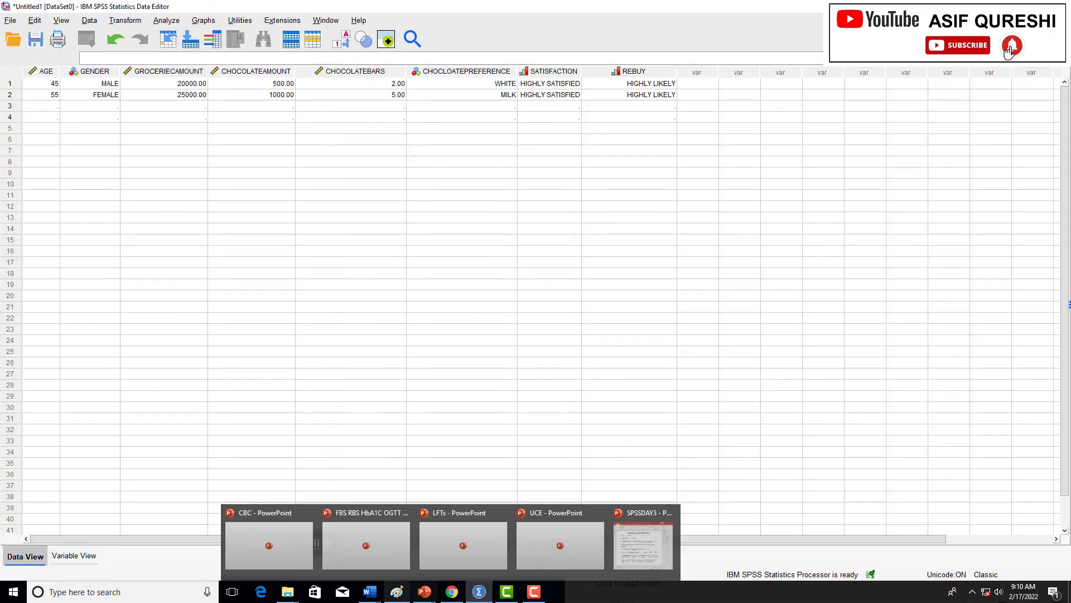
{"action": "mouse_move", "coordinate": [425, 591]}
{"action": "left_click", "coordinate": [675, 550]}
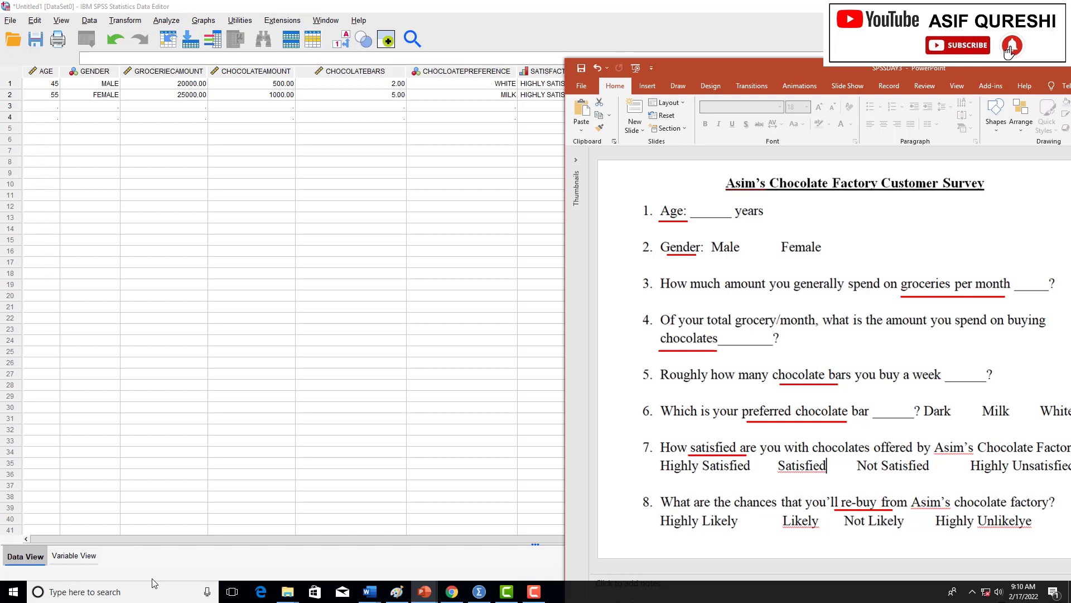
{"action": "left_click", "coordinate": [773, 10]}
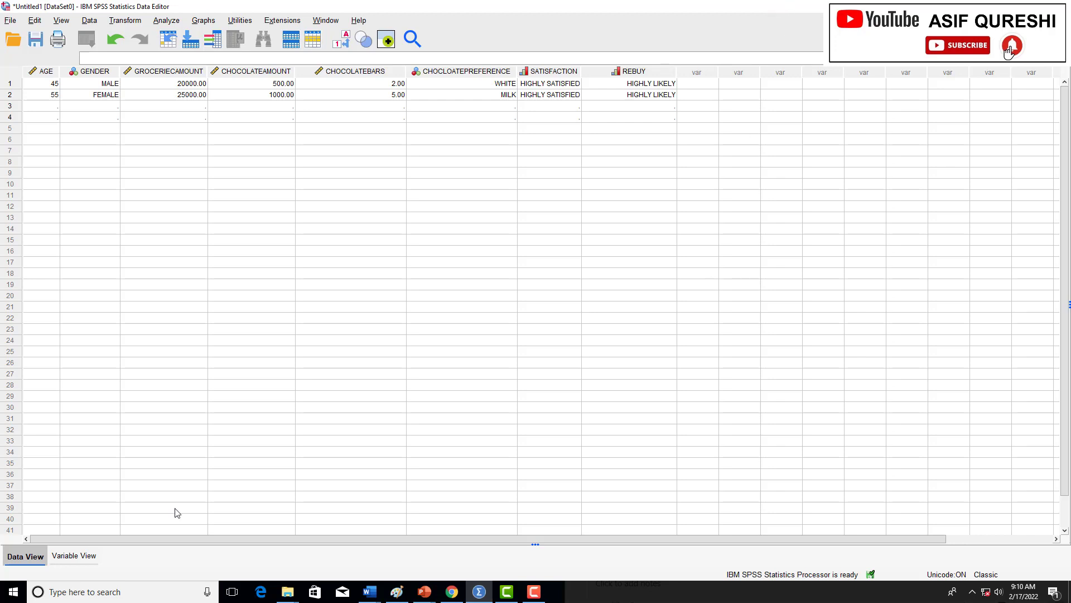
{"action": "left_click", "coordinate": [73, 556]}
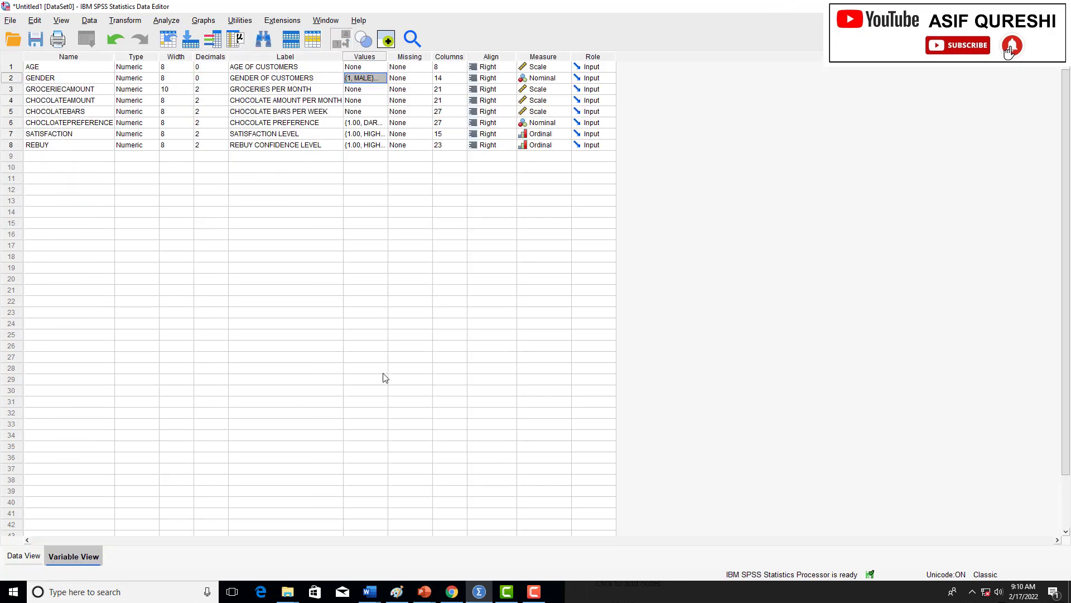
{"action": "left_click", "coordinate": [536, 594]}
{"action": "left_click", "coordinate": [539, 596]}
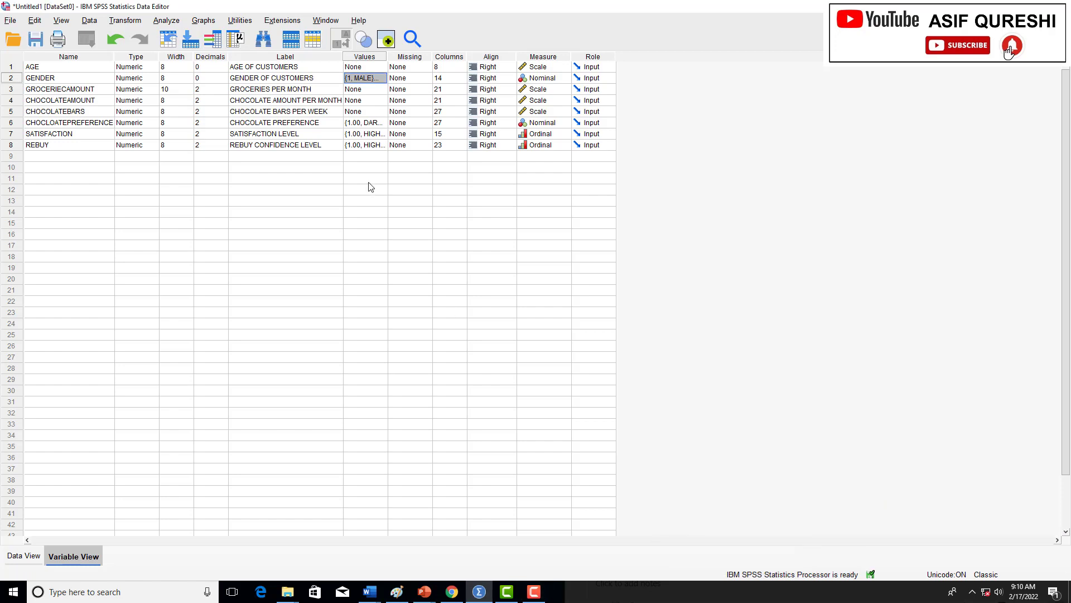